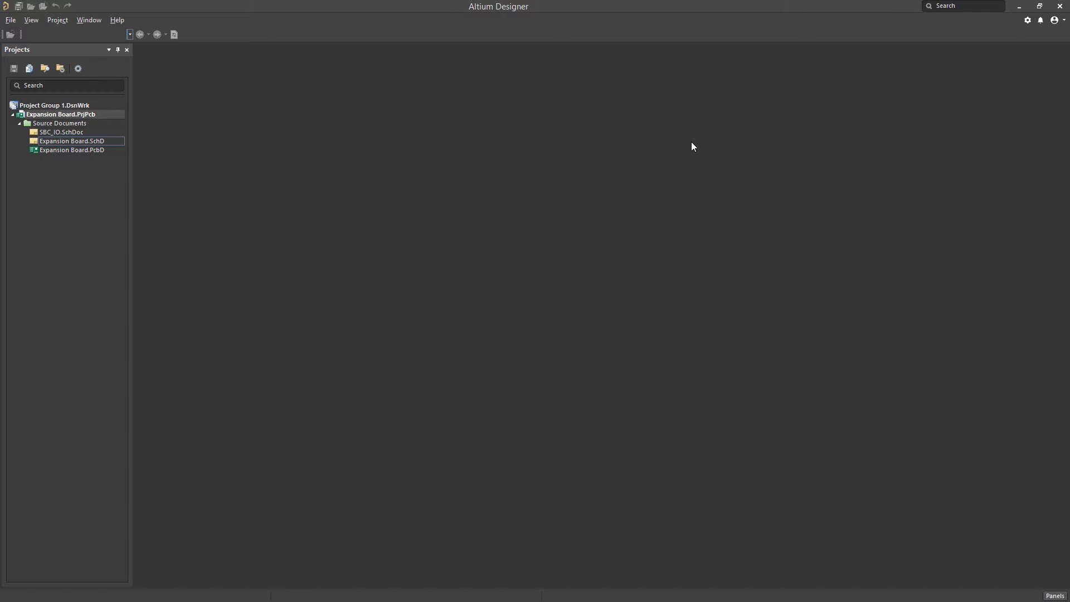
# Browse the interface colour themes in Preferences and close without applying changes
pyautogui.click(1028, 21)
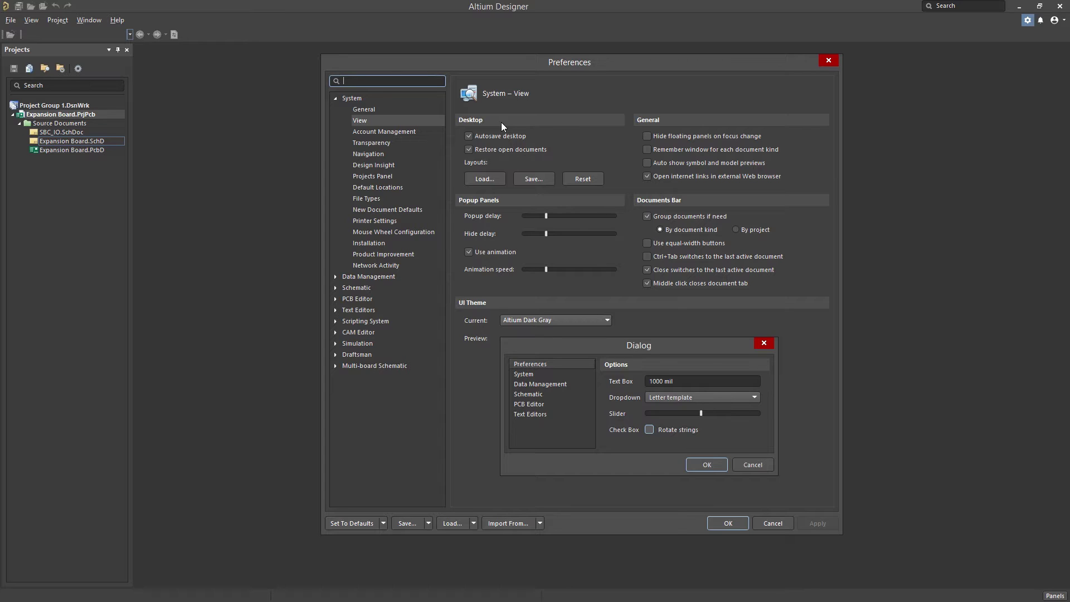
pyautogui.click(356, 122)
pyautogui.click(606, 320)
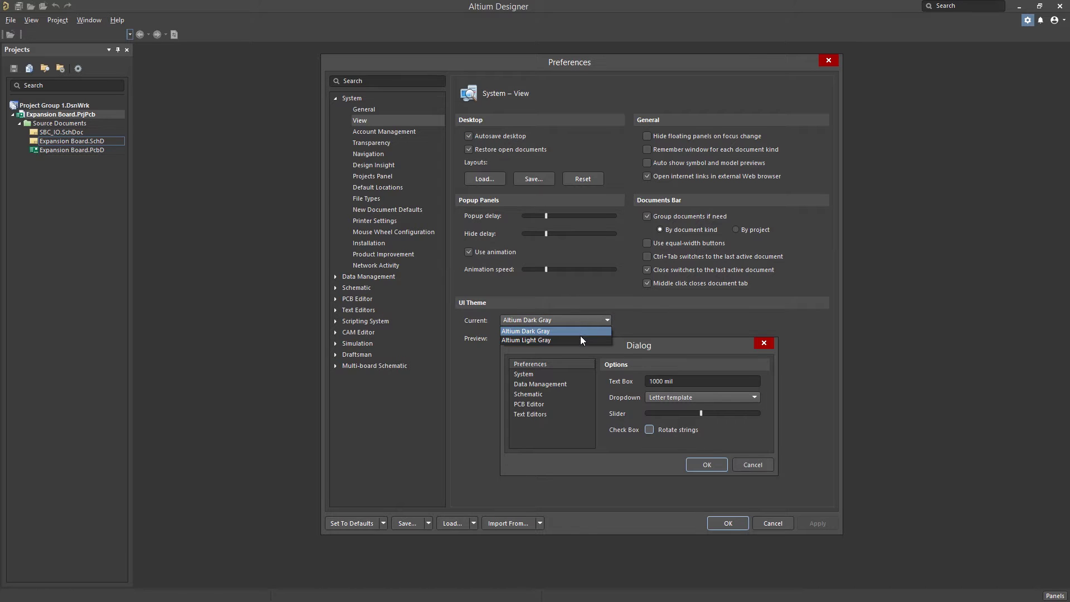
pyautogui.click(773, 523)
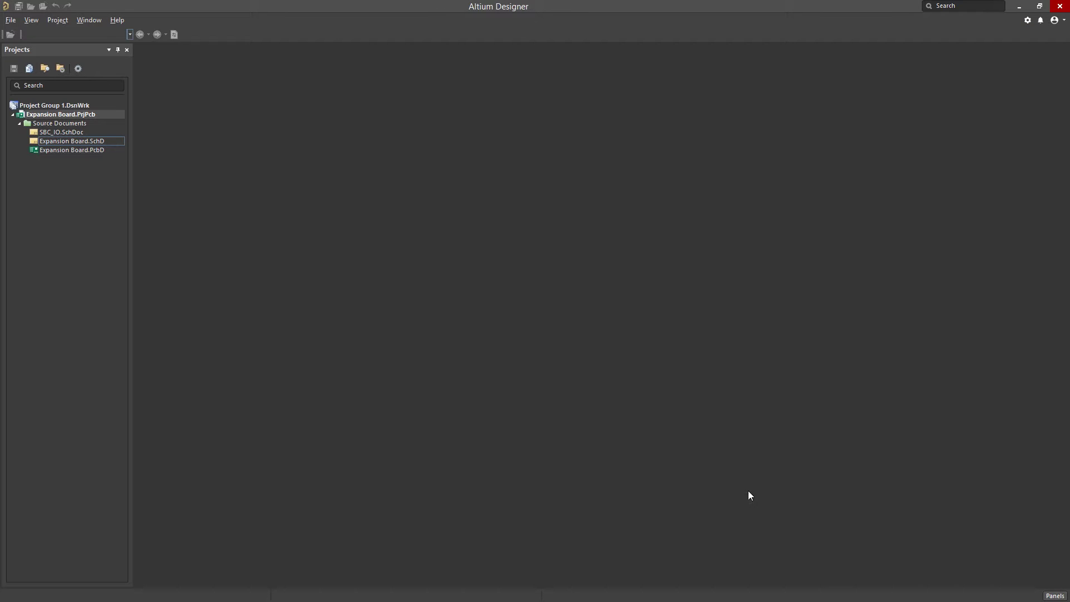
# Sign in to the Altium account from the Licenses page, then view Extensions & Updates
pyautogui.click(1055, 22)
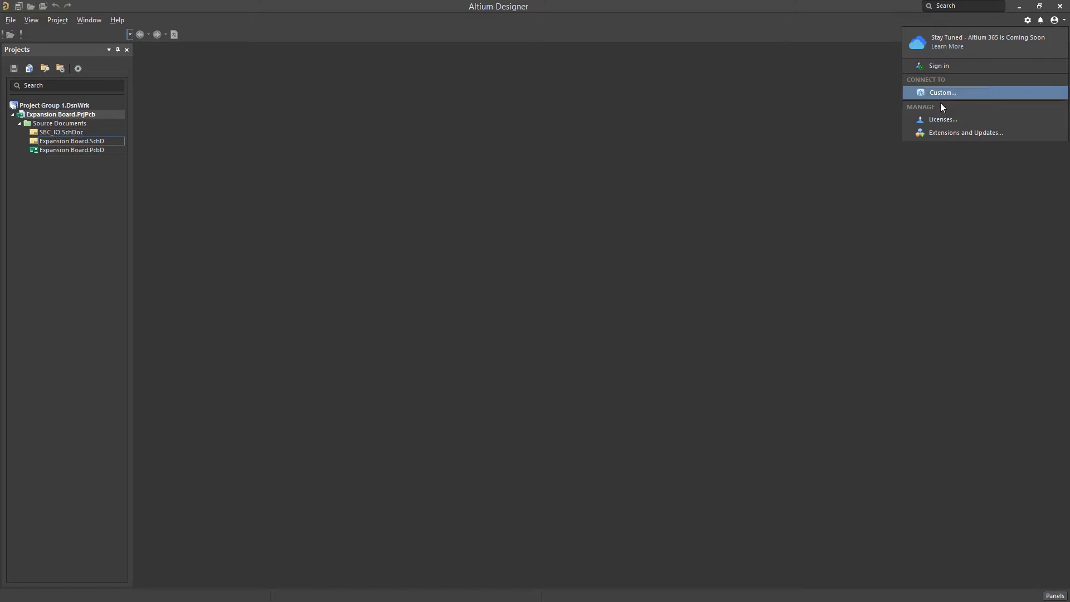
pyautogui.click(944, 120)
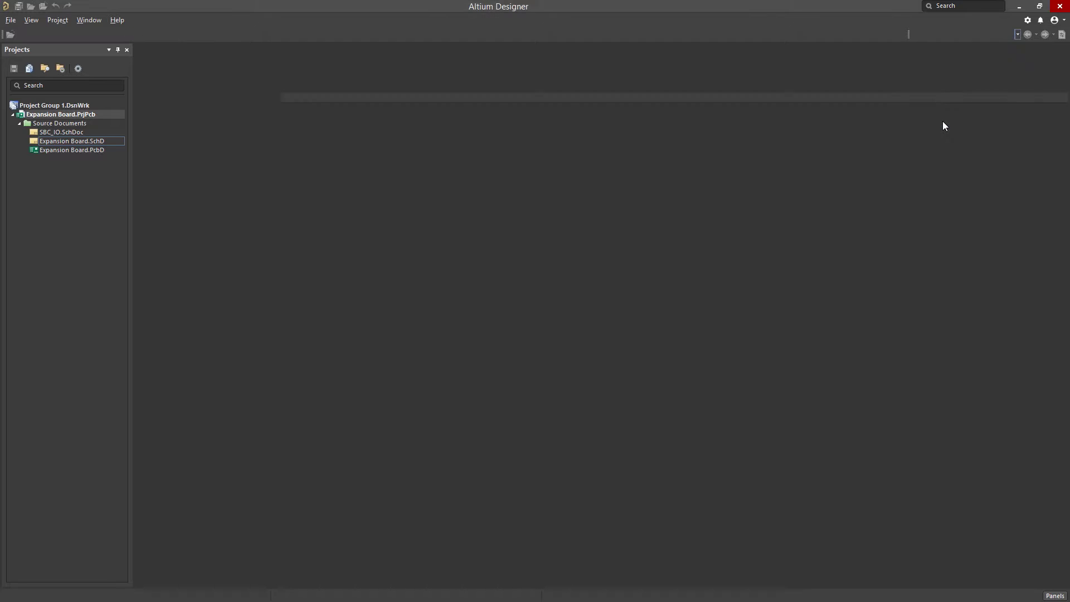
pyautogui.click(163, 143)
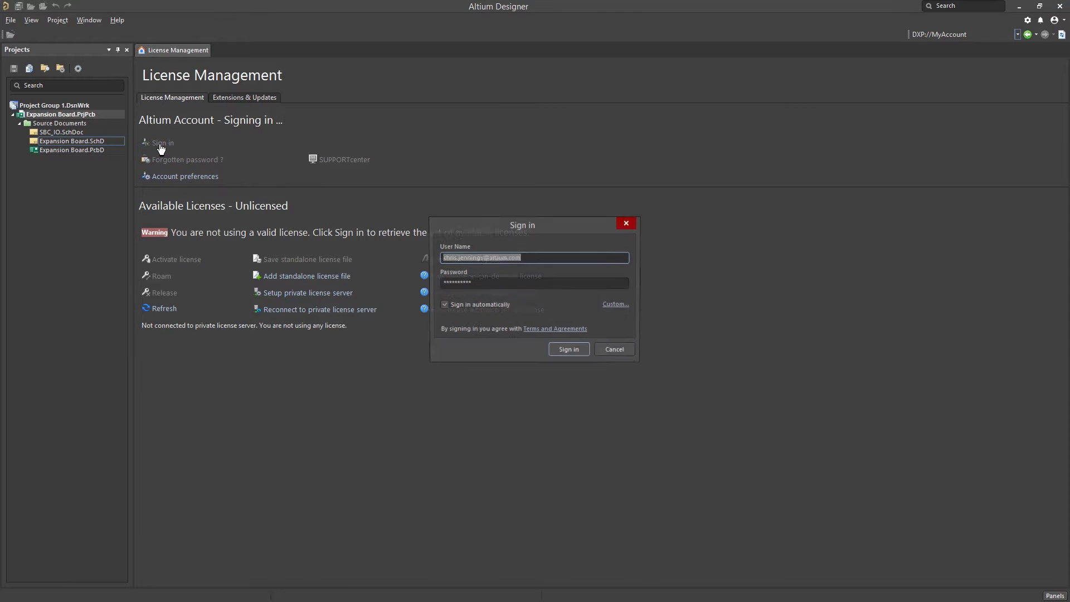
pyautogui.click(567, 348)
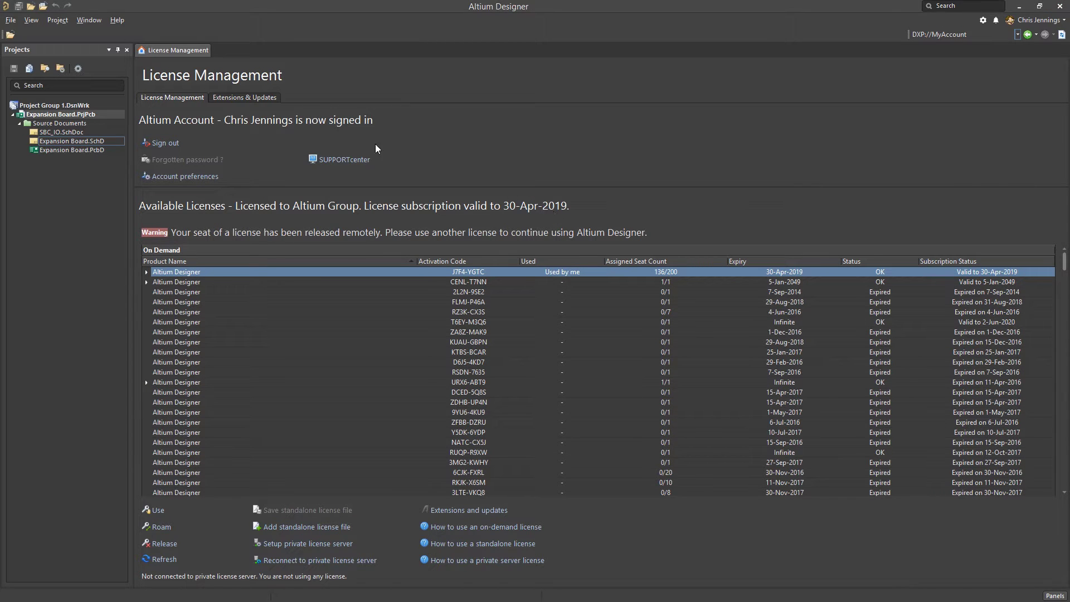
pyautogui.click(228, 98)
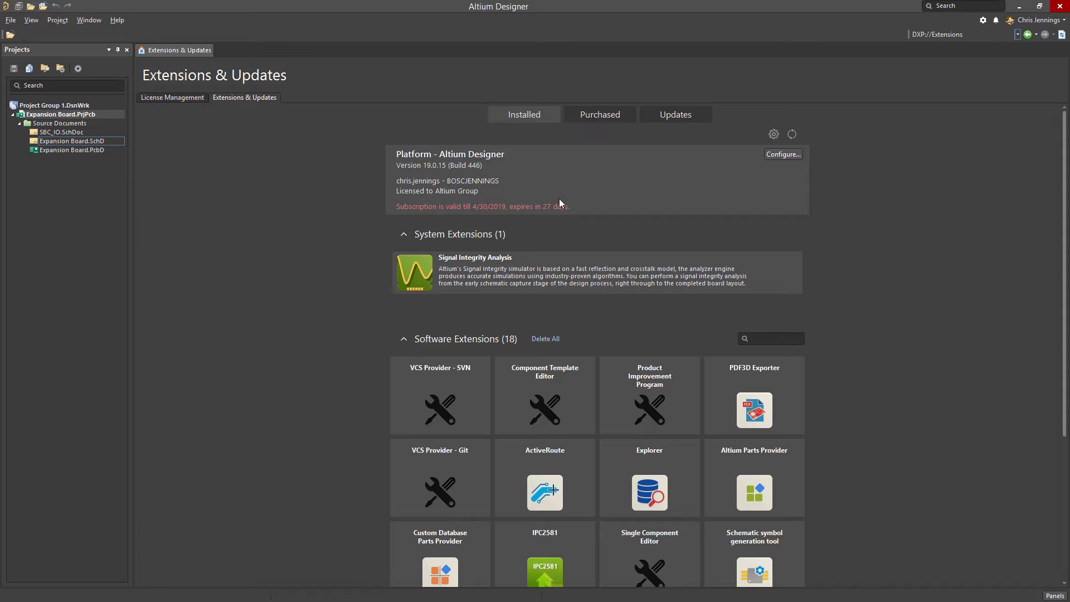
# Browse the Purchased extensions list
pyautogui.click(616, 115)
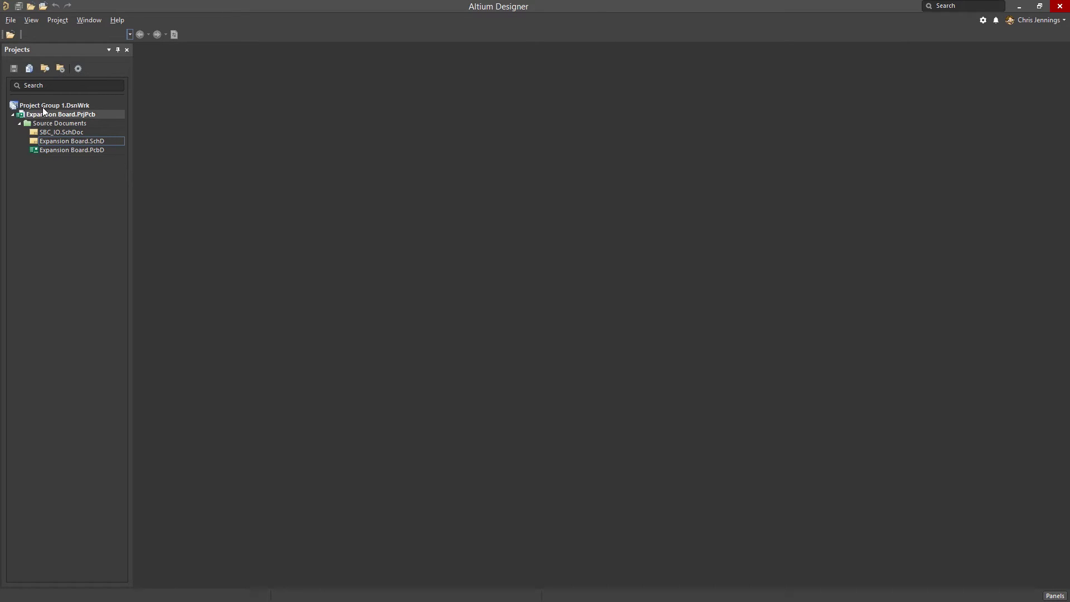
# Open SBC_IO.SchDoc, Expansion Board.SchDoc and Expansion Board.PcbDoc from the Projects panel
pyautogui.doubleClick(51, 133)
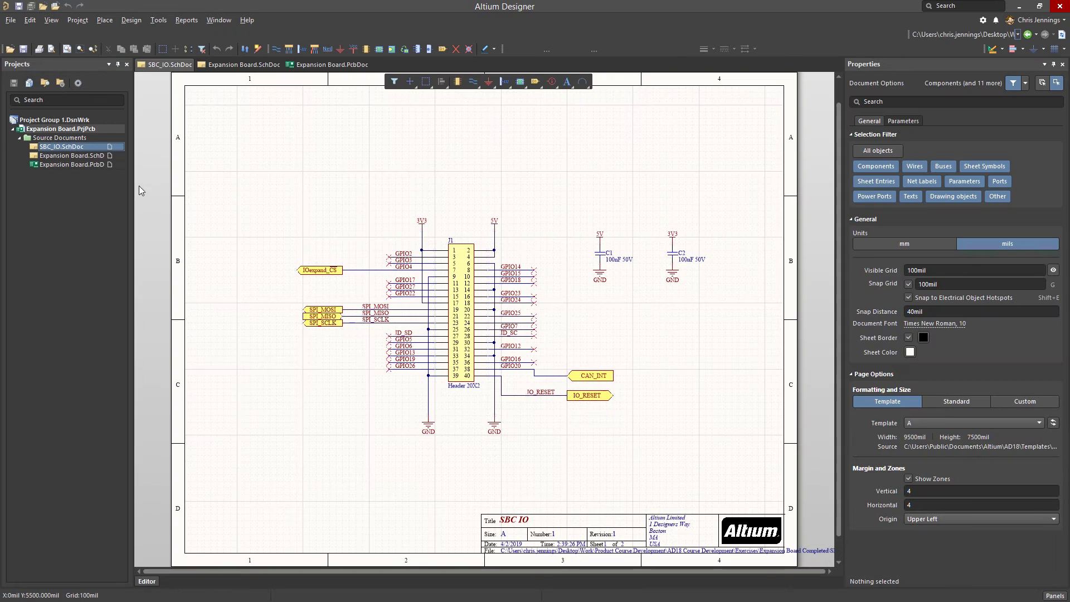
pyautogui.doubleClick(84, 157)
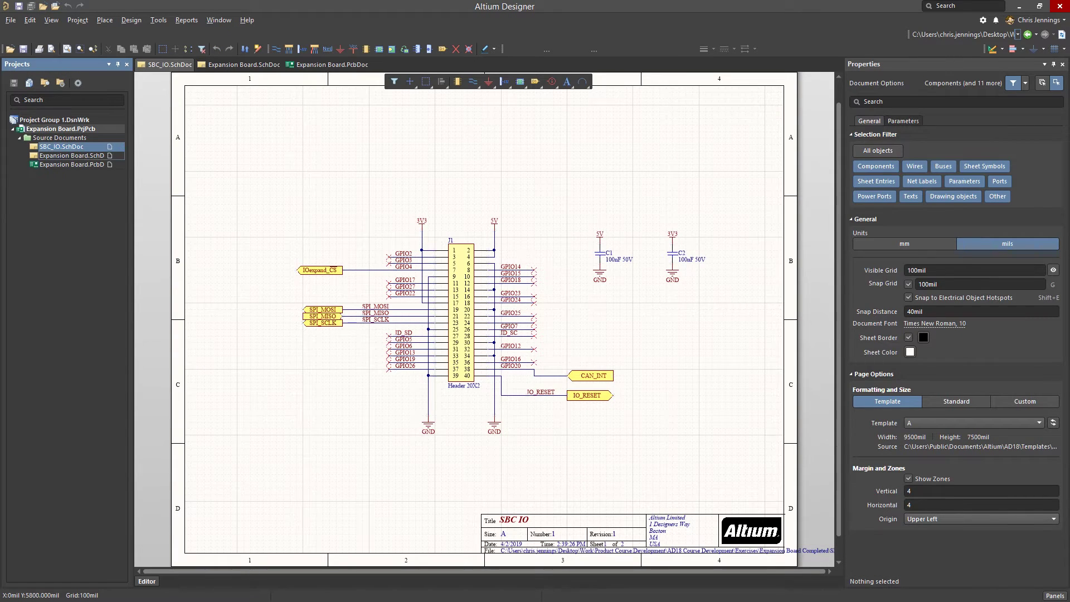
pyautogui.doubleClick(83, 164)
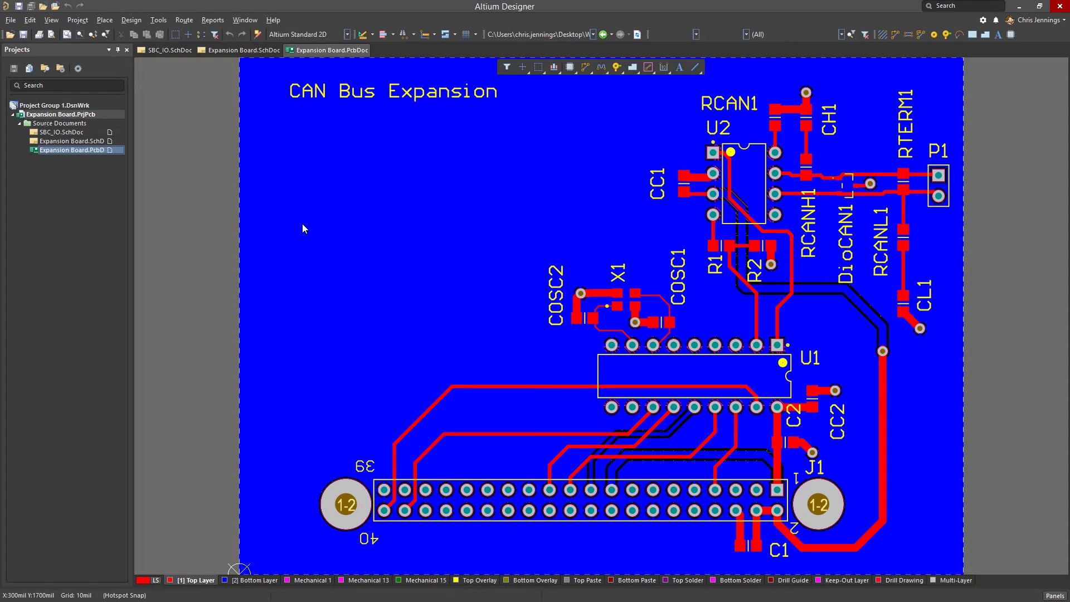
# Show the Properties panel from Panels and return to the SBC_IO schematic
pyautogui.click(1056, 596)
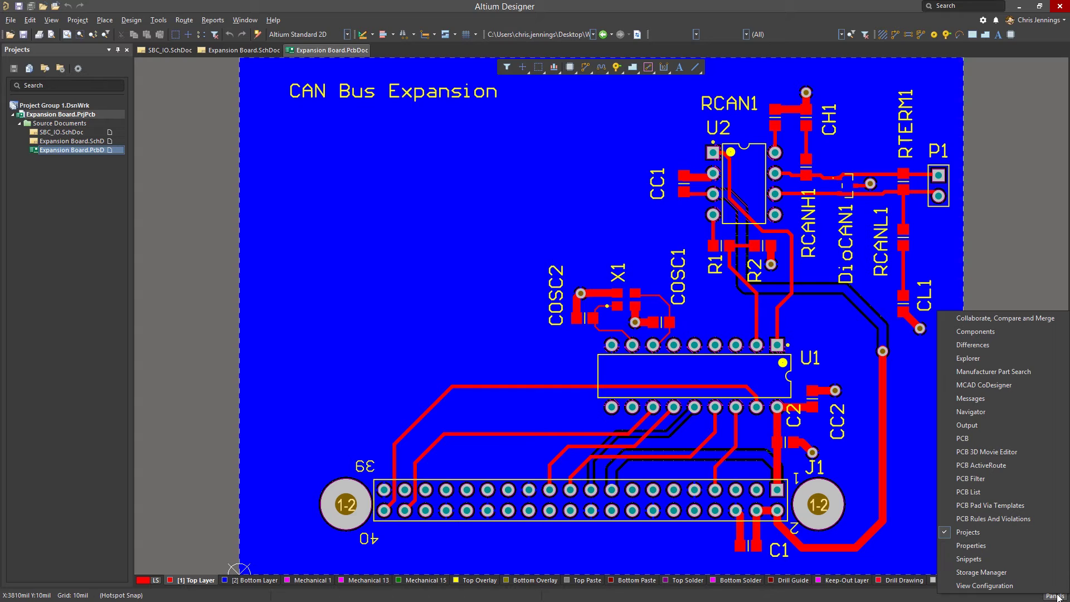
pyautogui.click(968, 545)
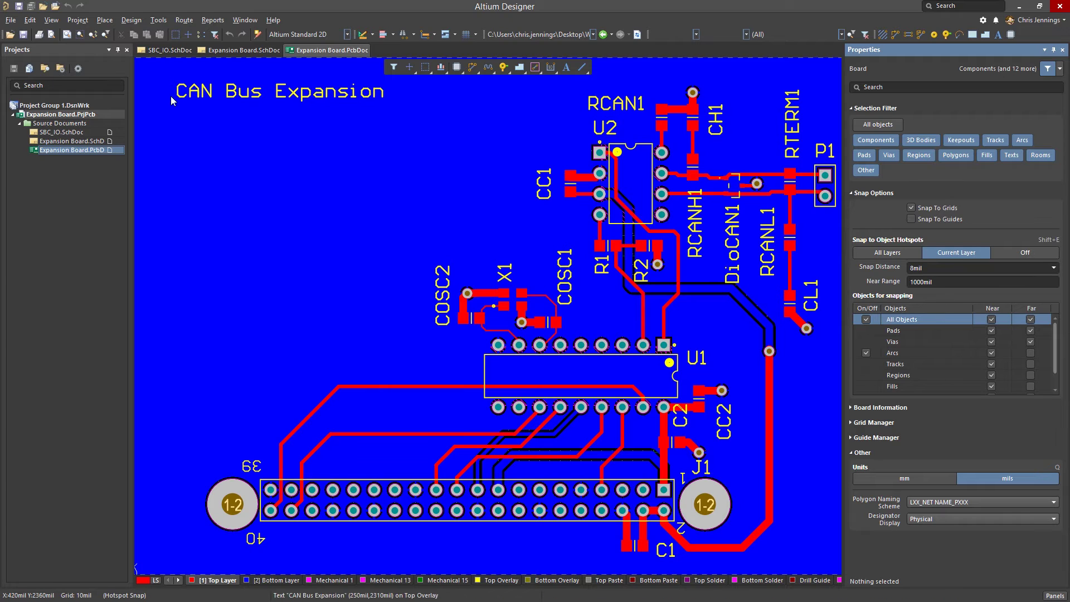
pyautogui.doubleClick(65, 133)
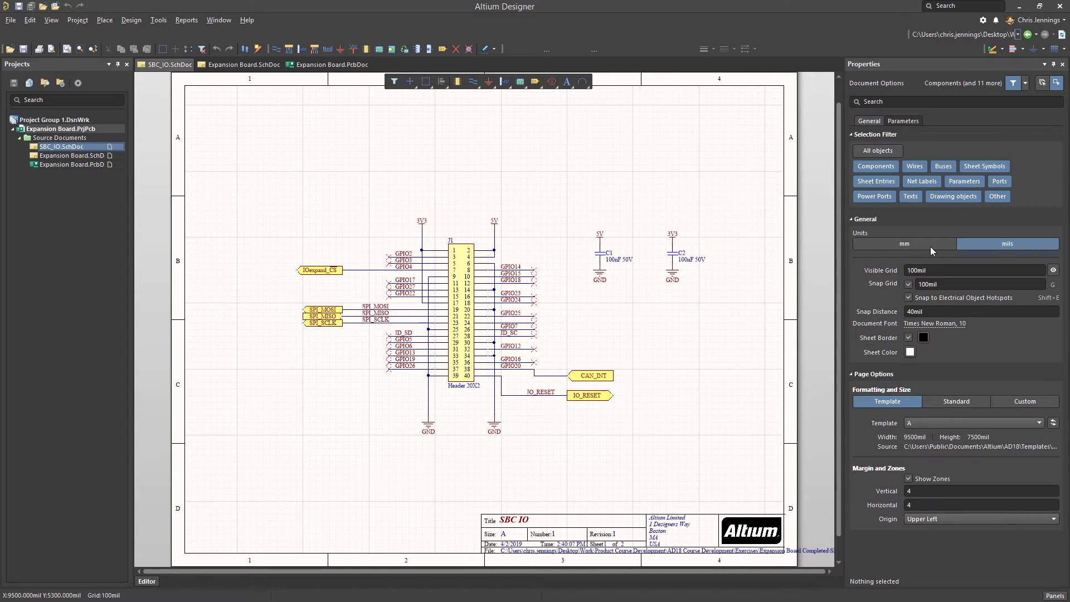
# Edit the SBC_IO sheet's Snap Grid field in the Properties Document Options
pyautogui.click(952, 284)
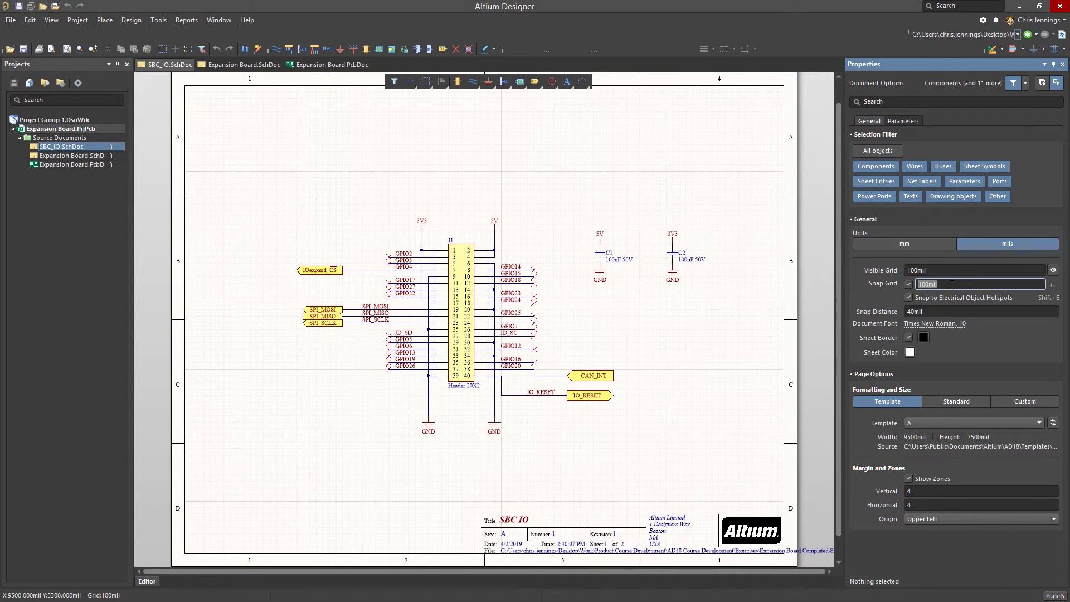
pyautogui.click(910, 352)
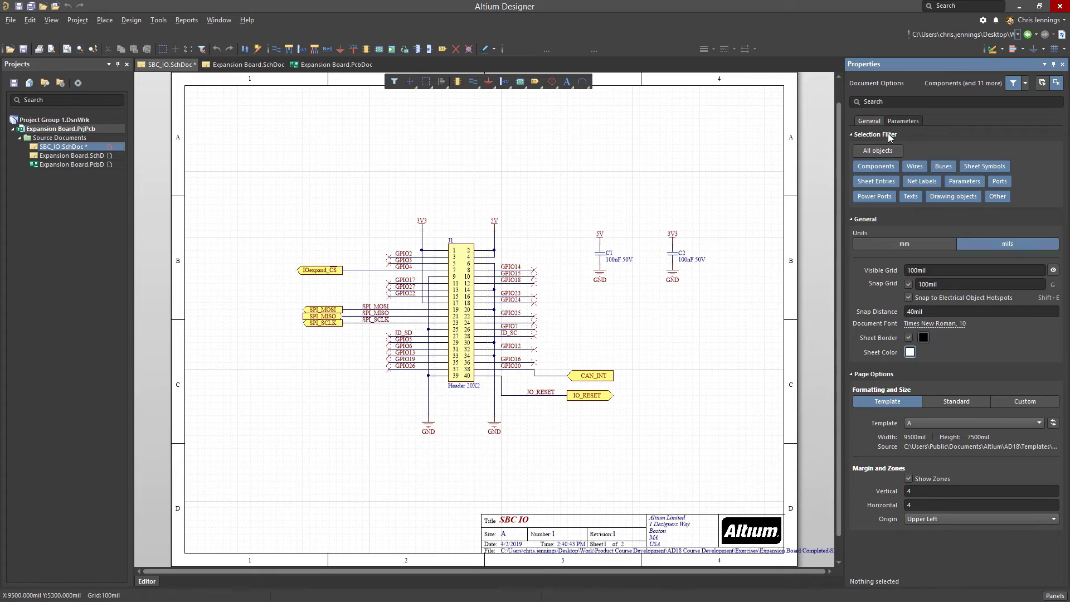
pyautogui.click(886, 151)
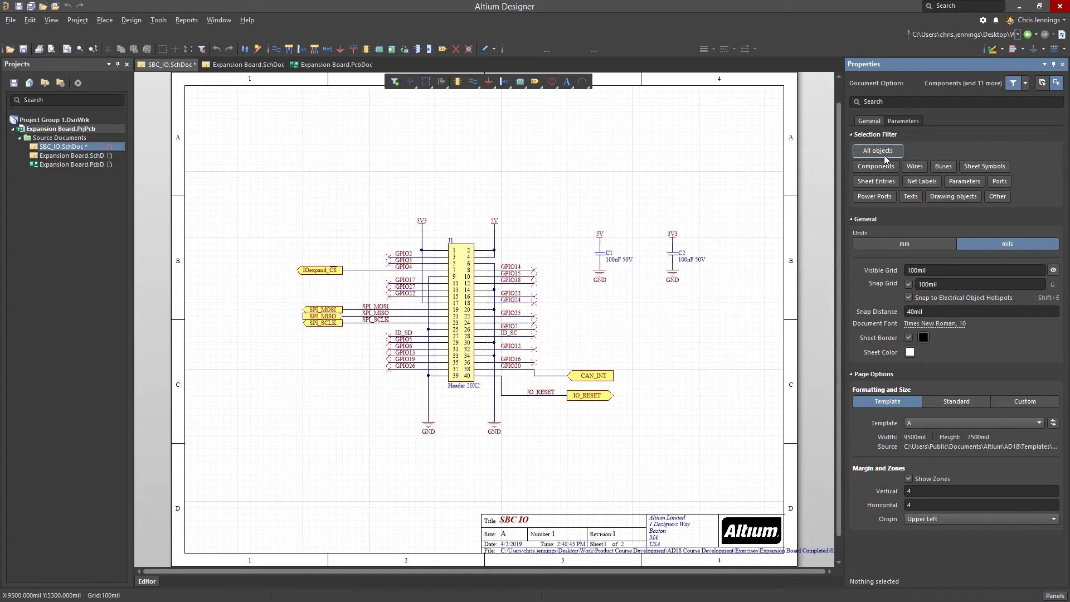
pyautogui.click(879, 167)
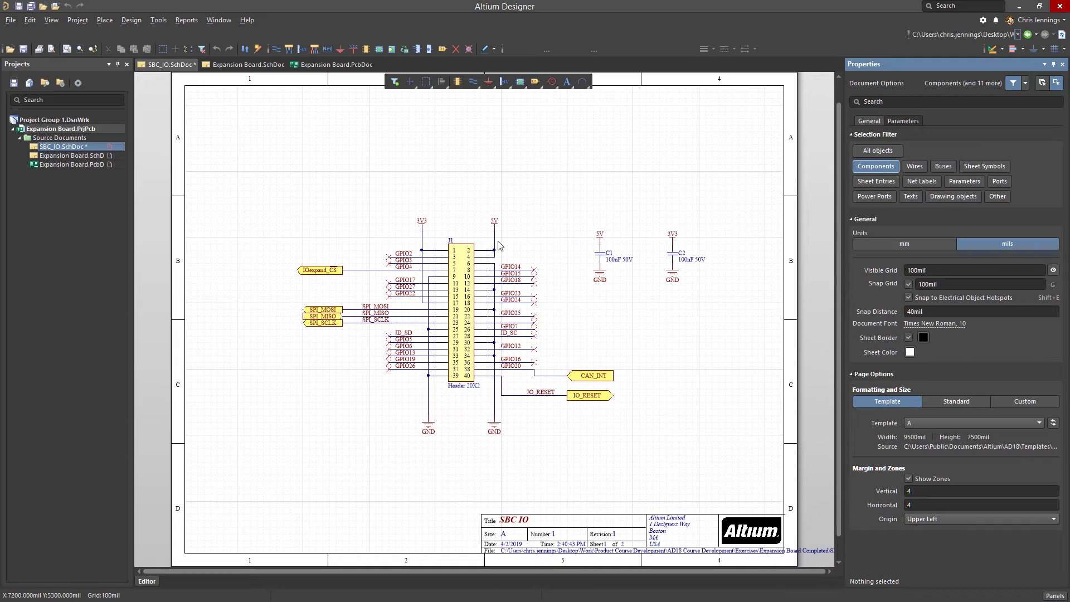
pyautogui.moveTo(242, 163); pyautogui.dragTo(752, 460)
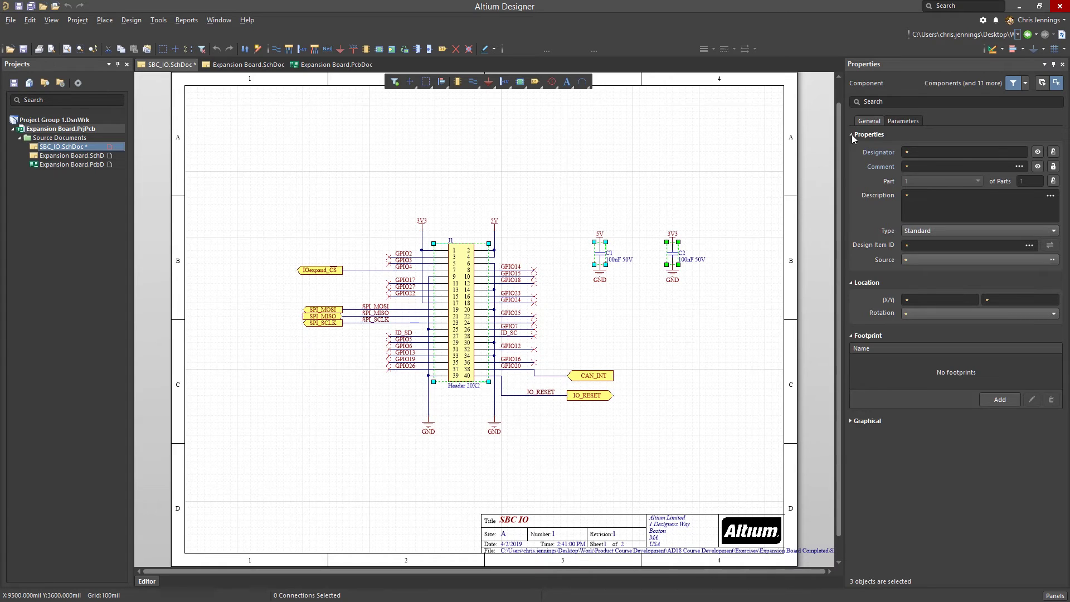
pyautogui.click(807, 165)
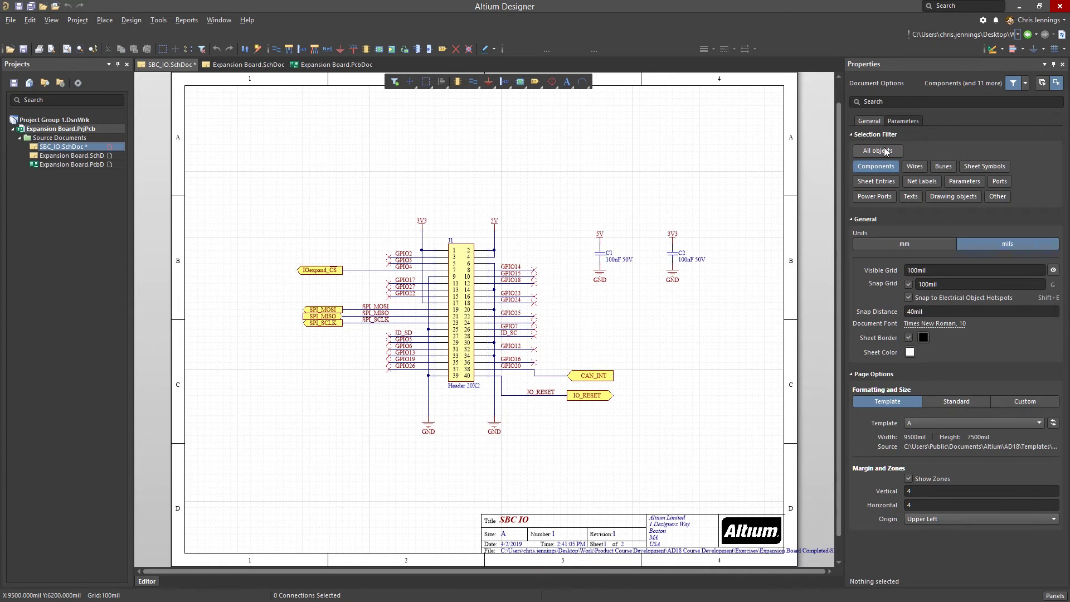
pyautogui.click(890, 151)
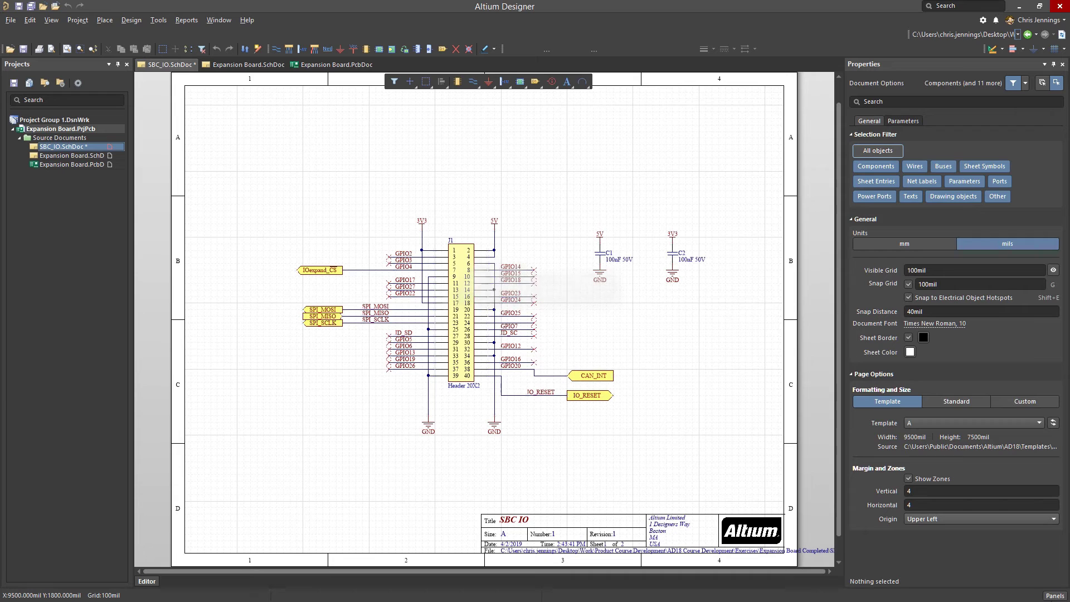
pyautogui.click(1055, 596)
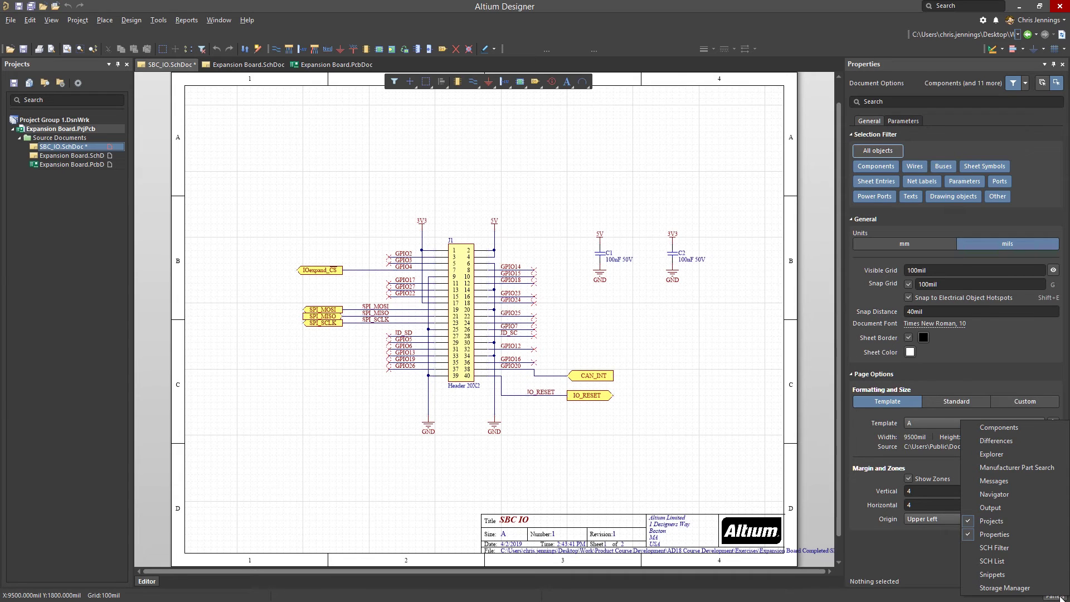
pyautogui.click(999, 427)
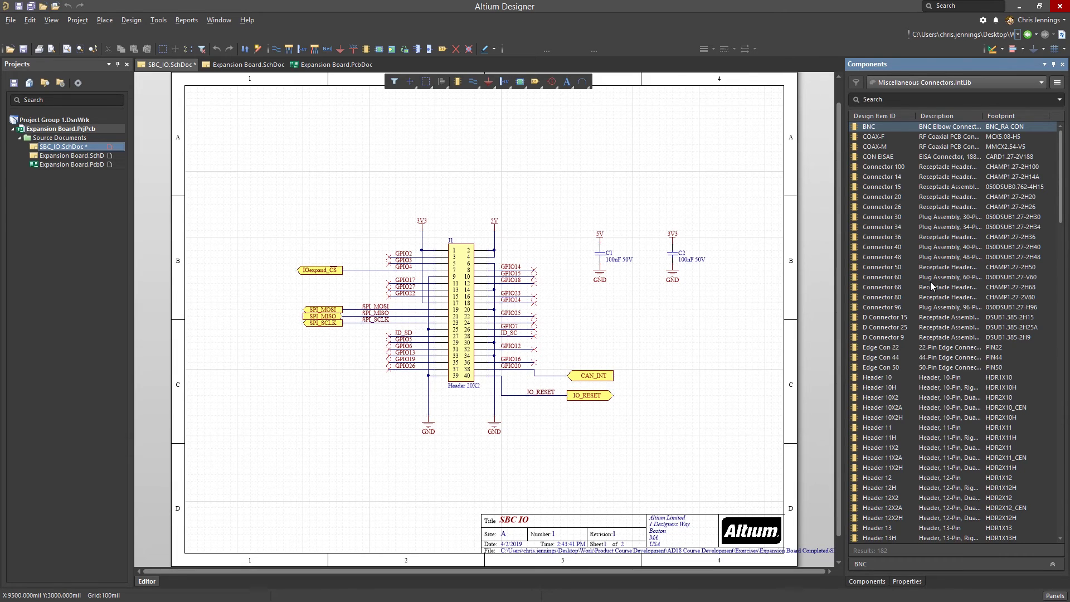
pyautogui.click(877, 217)
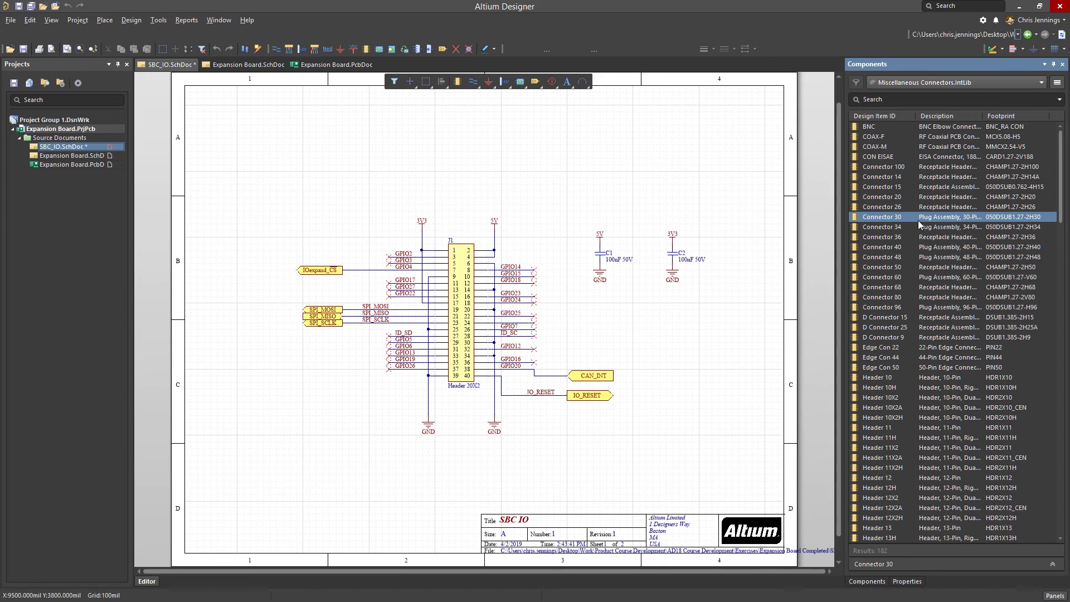
pyautogui.rightClick(902, 218)
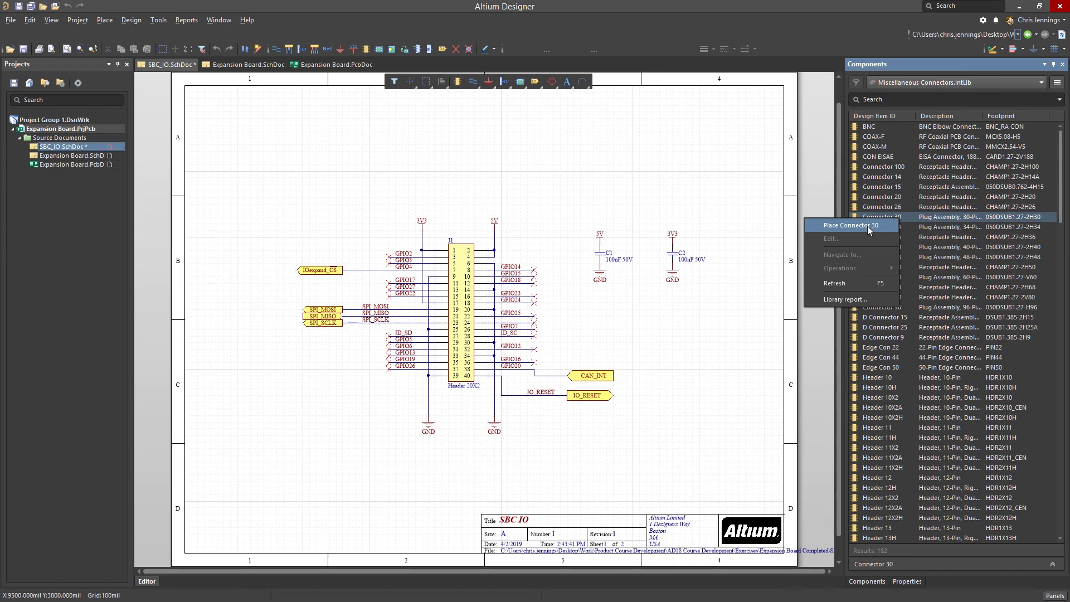
pyautogui.click(821, 120)
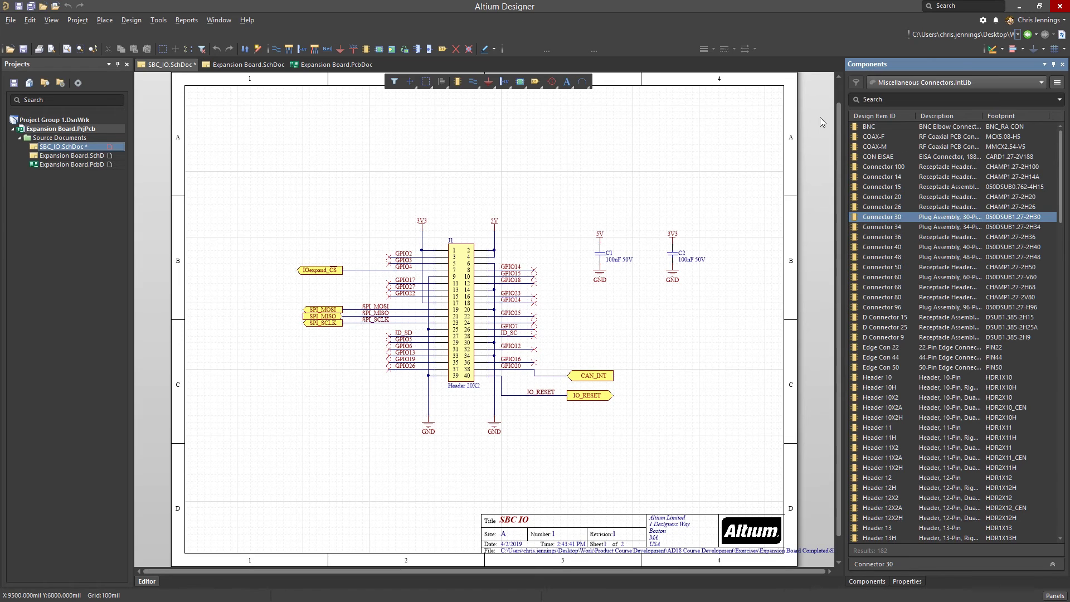
pyautogui.click(1058, 83)
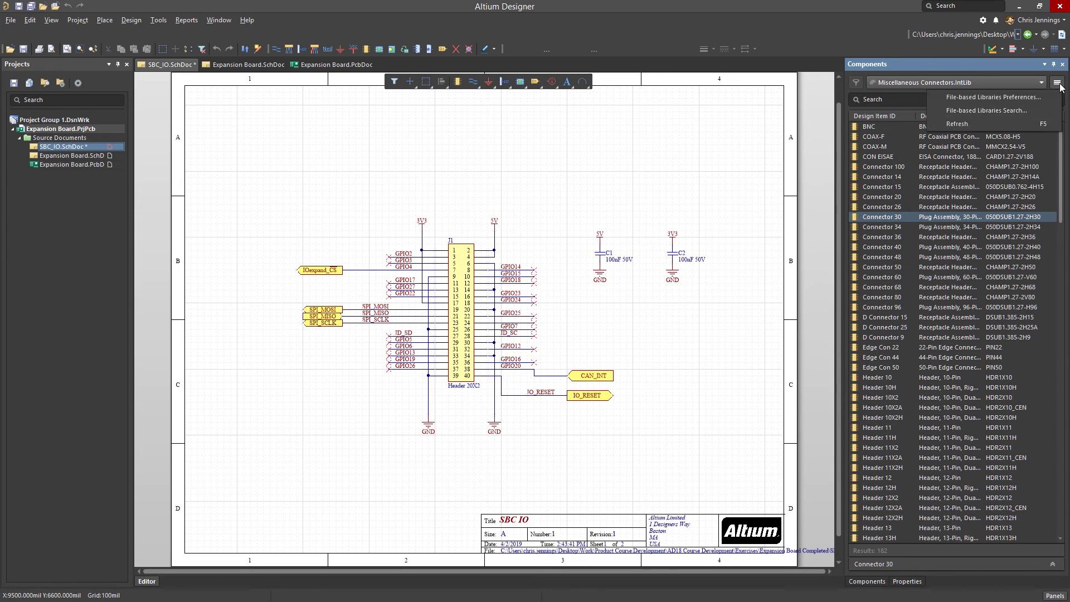
pyautogui.click(994, 97)
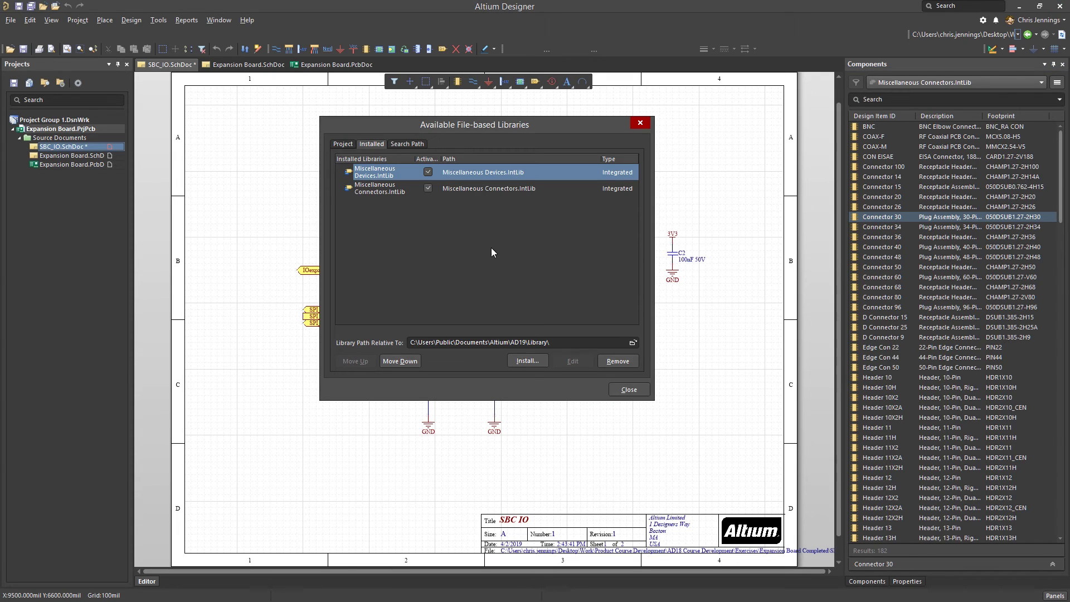
pyautogui.click(342, 144)
pyautogui.click(407, 144)
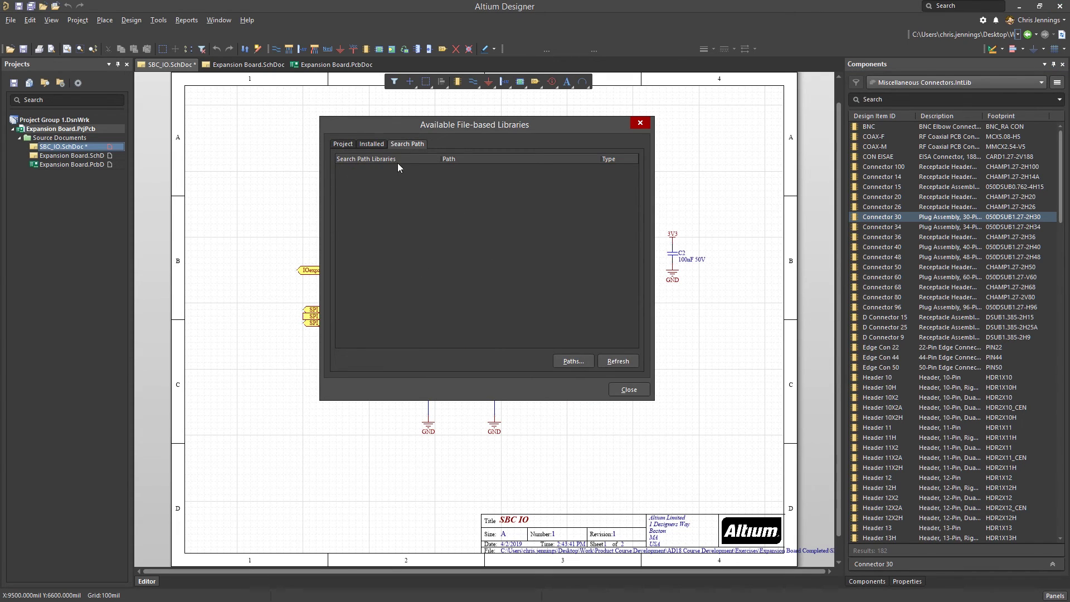
pyautogui.click(629, 390)
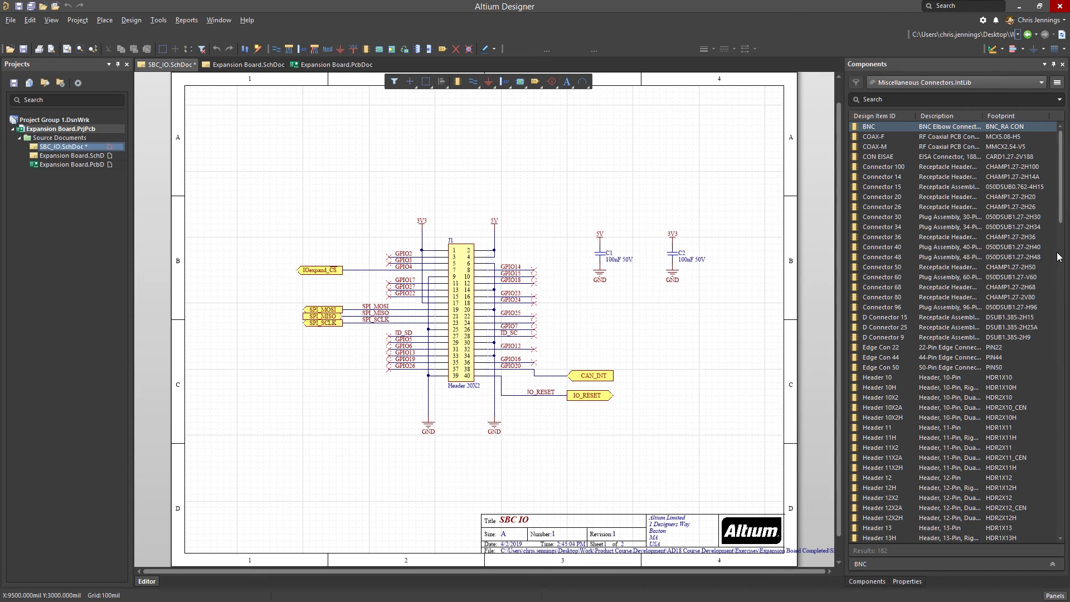
# Open Manufacturer Part Search and browse the Passive Components category
pyautogui.scroll(-15, 947, 390)
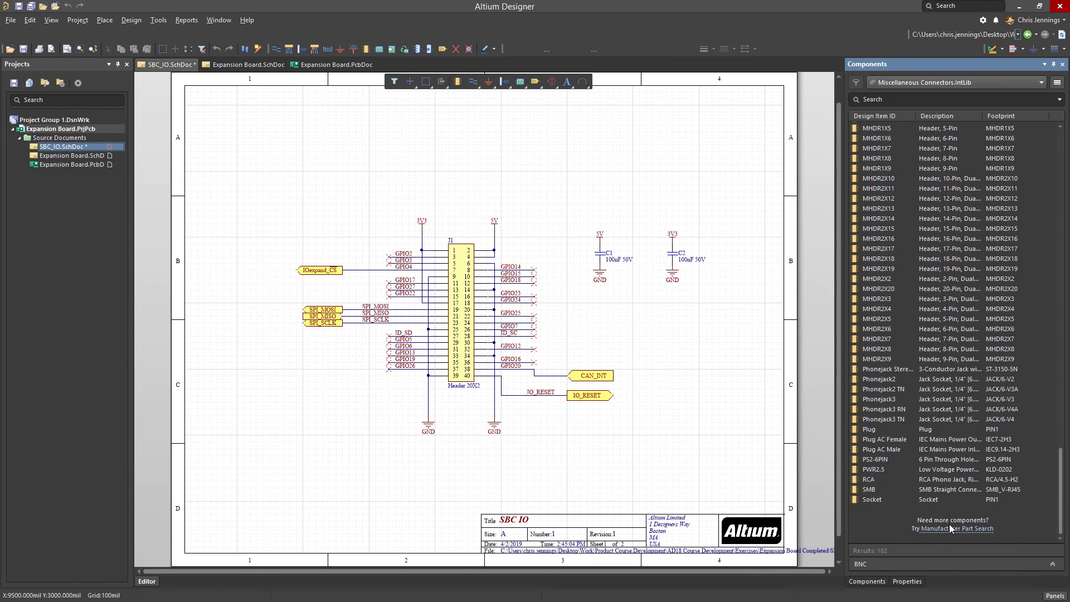
pyautogui.click(1055, 596)
pyautogui.click(999, 470)
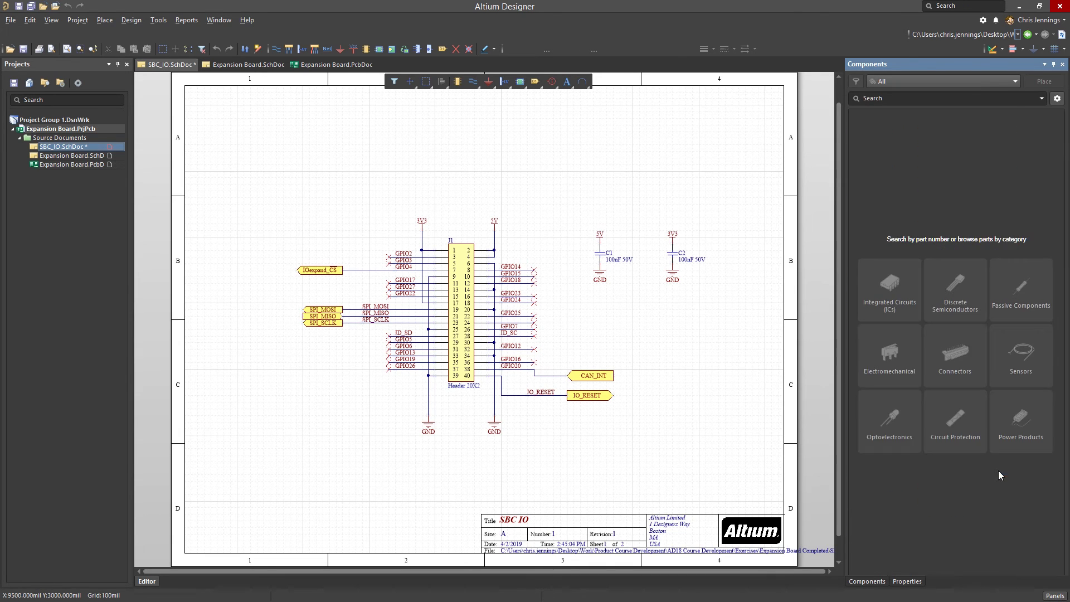
pyautogui.click(1022, 286)
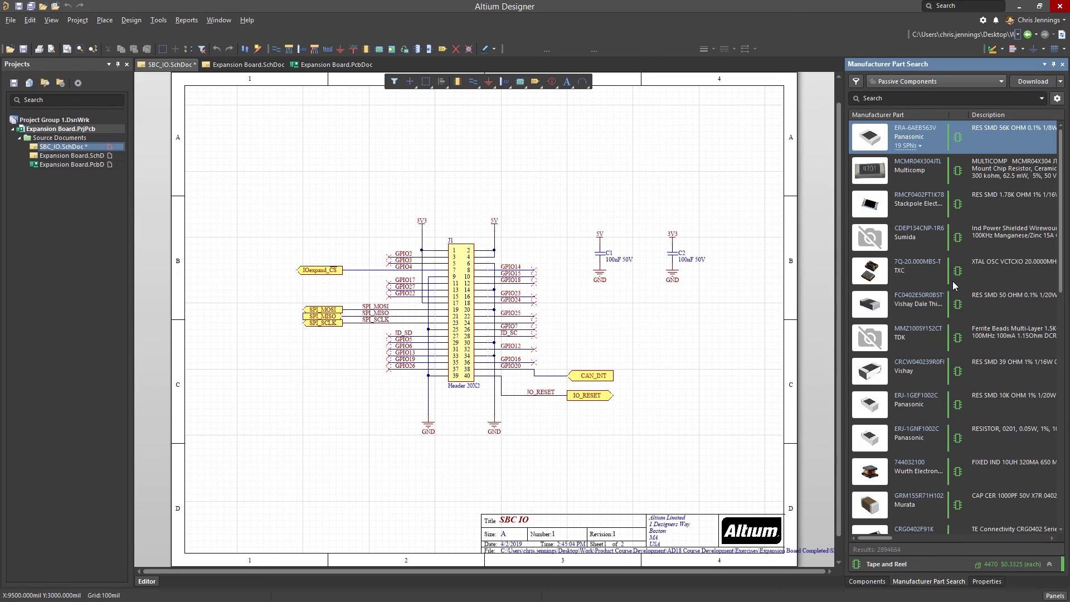
# Filter passives by 0603 and place the Vishay CRCW06030000Z0EA 0-ohm jumper on the sheet
pyautogui.click(892, 100)
pyautogui.write('0603')
pyautogui.press('Return')
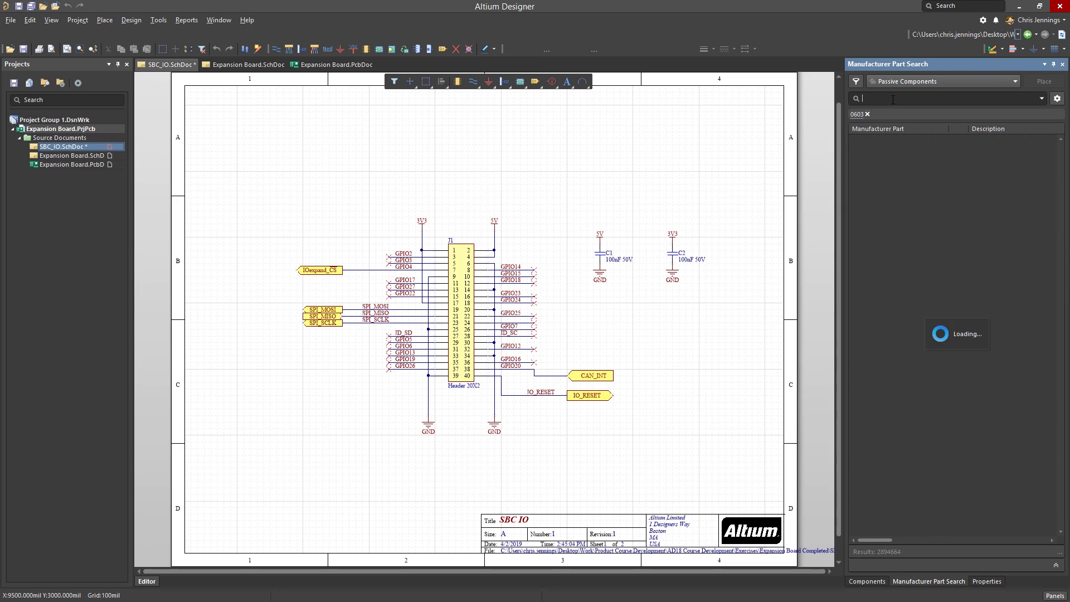
pyautogui.click(903, 249)
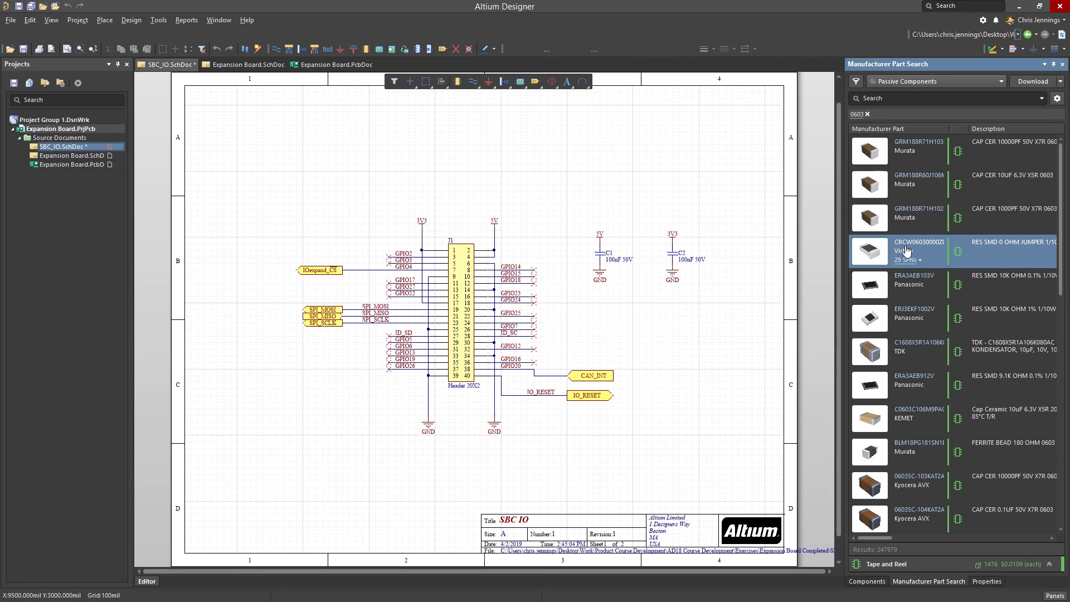
pyautogui.rightClick(903, 248)
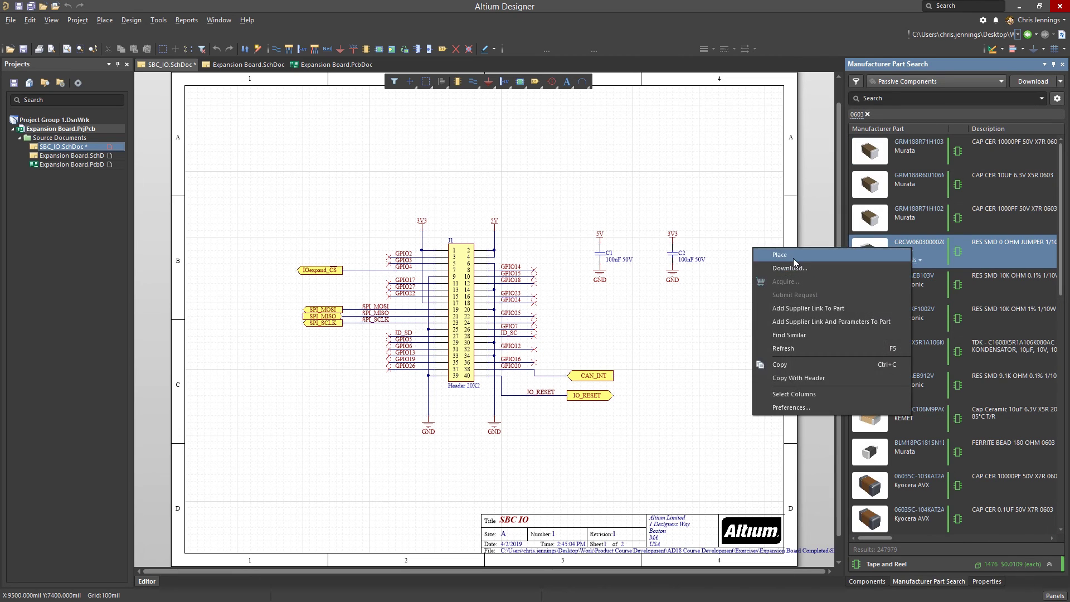
pyautogui.click(794, 257)
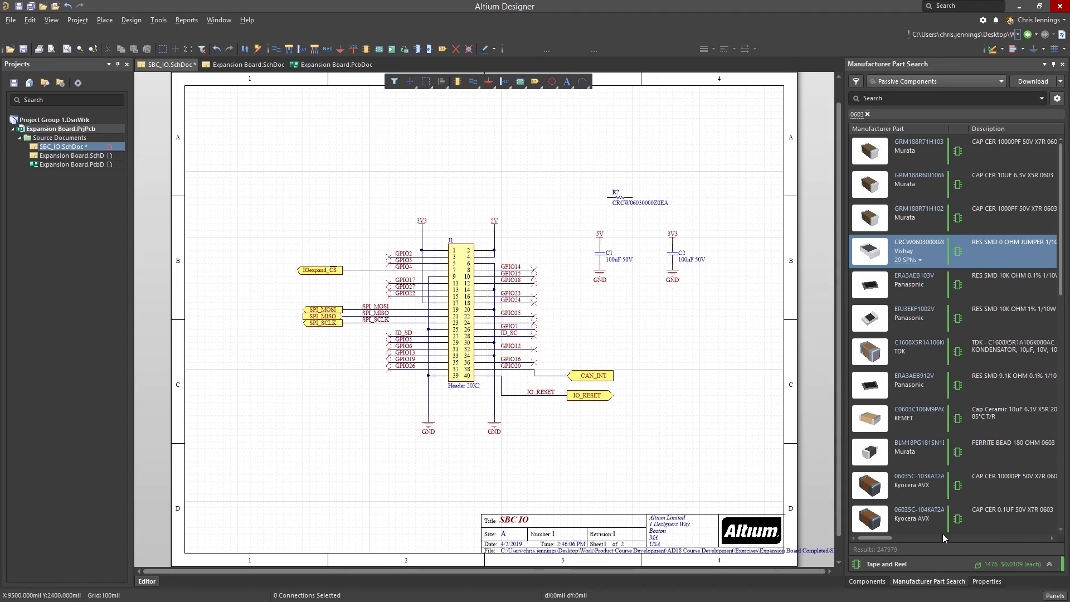
# Inspect the placed resistor's supply details, Parameters and Pins, toggling Pin 1's visibility
pyautogui.click(986, 582)
pyautogui.click(621, 199)
pyautogui.moveTo(620, 196)
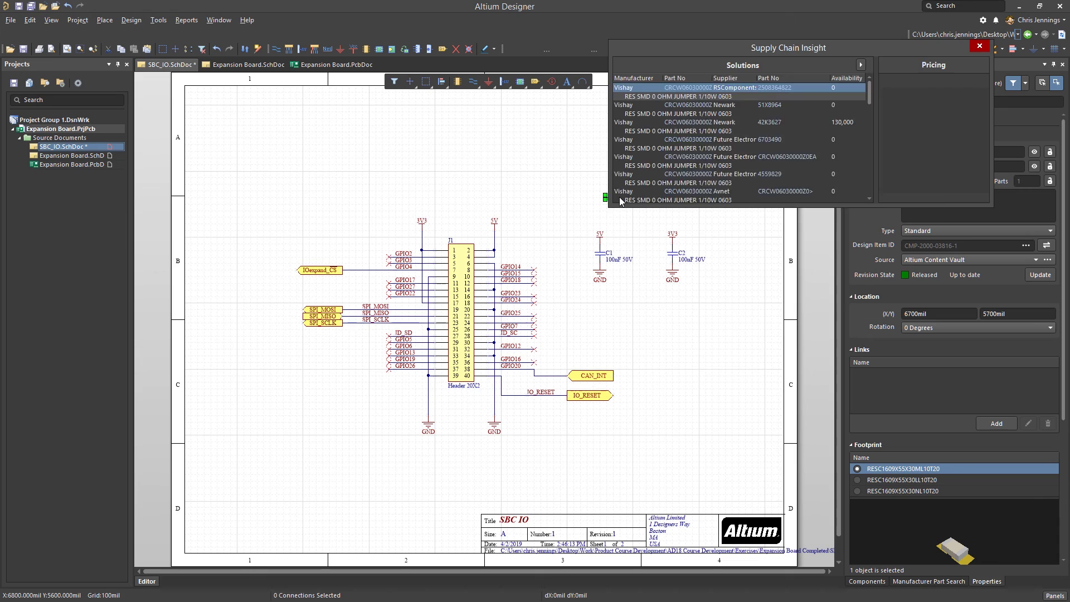
pyautogui.click(904, 121)
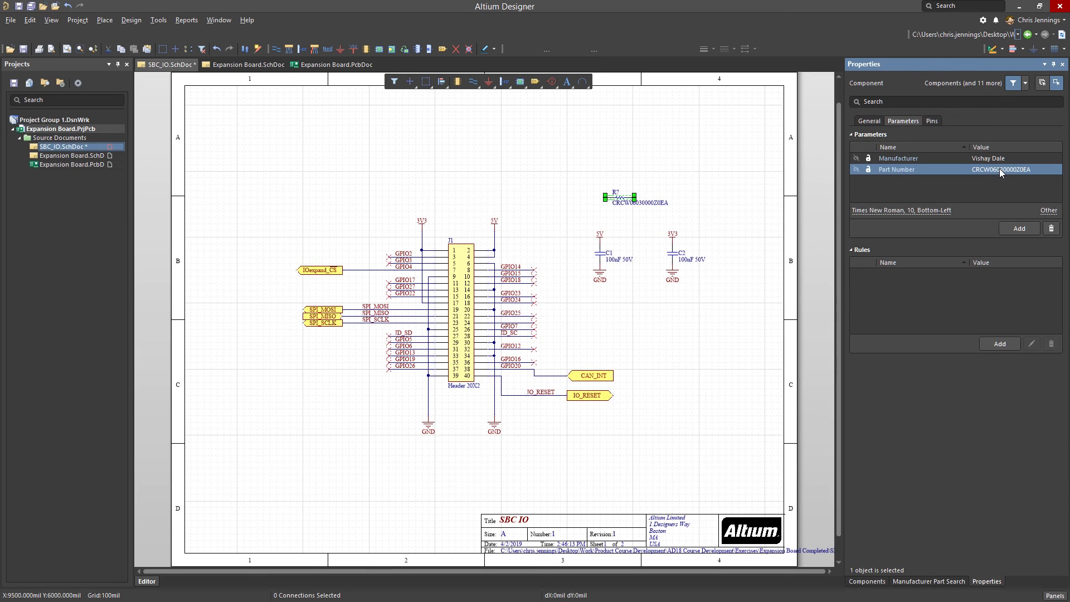
pyautogui.click(932, 121)
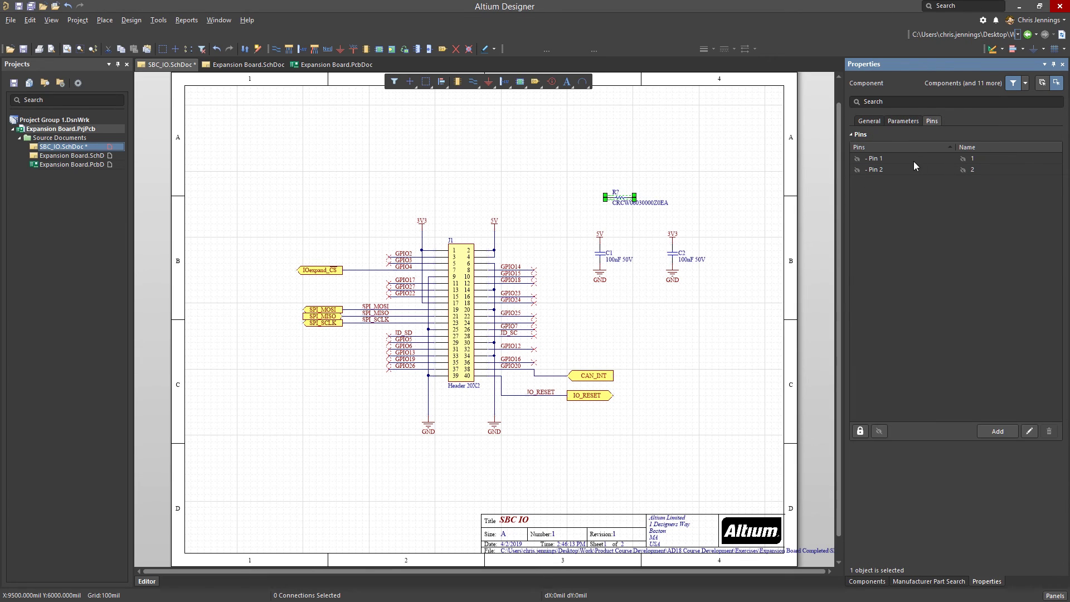
pyautogui.click(857, 158)
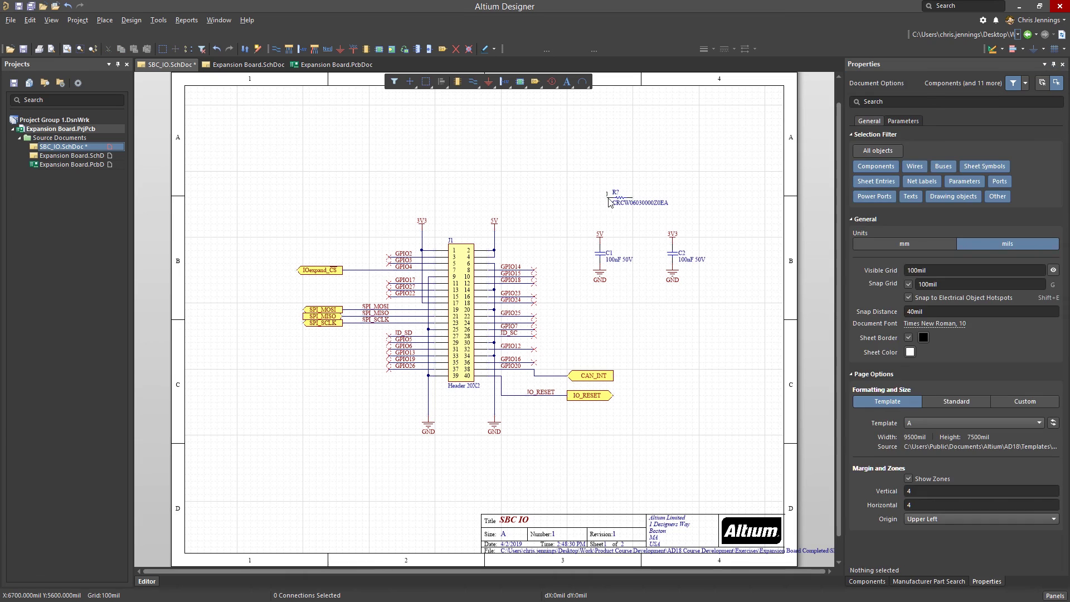
pyautogui.click(730, 189)
# Draw a wire looping from the resistor's left pin up, across and down to its right pin
pyautogui.click(473, 81)
pyautogui.click(606, 197)
pyautogui.click(528, 138)
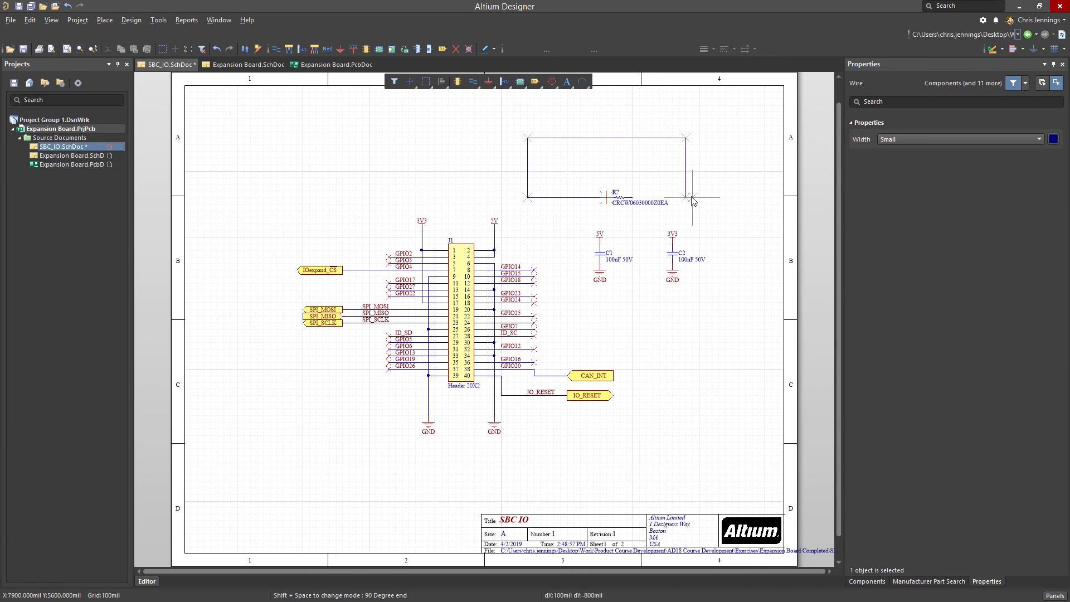
pyautogui.click(692, 200)
pyautogui.click(633, 196)
pyautogui.click(942, 172)
# Set the new wire's colour to bright green
pyautogui.click(726, 146)
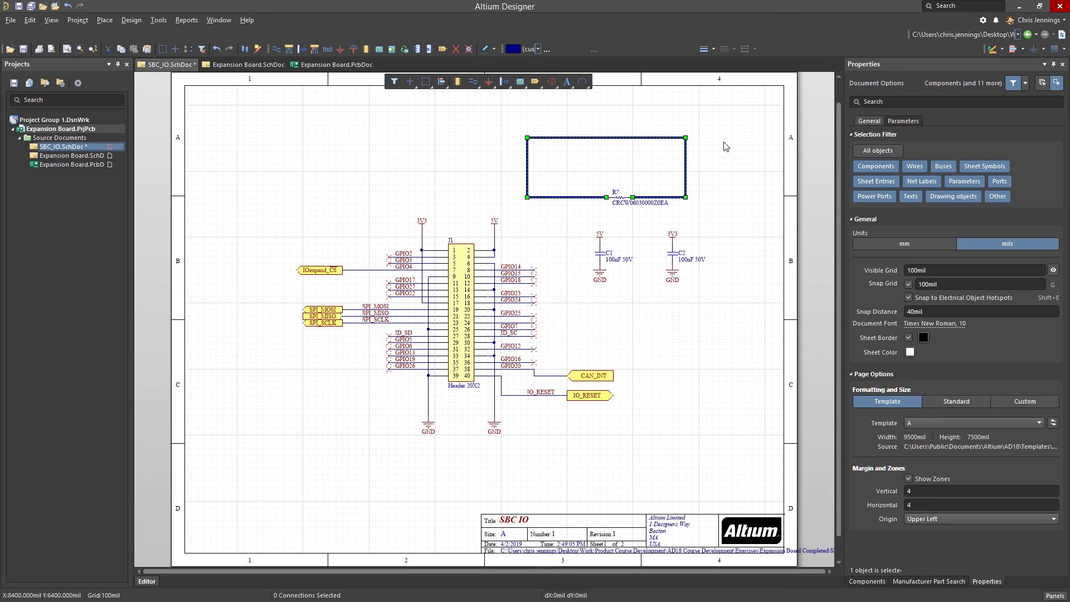
pyautogui.click(914, 146)
pyautogui.click(981, 168)
pyautogui.click(739, 148)
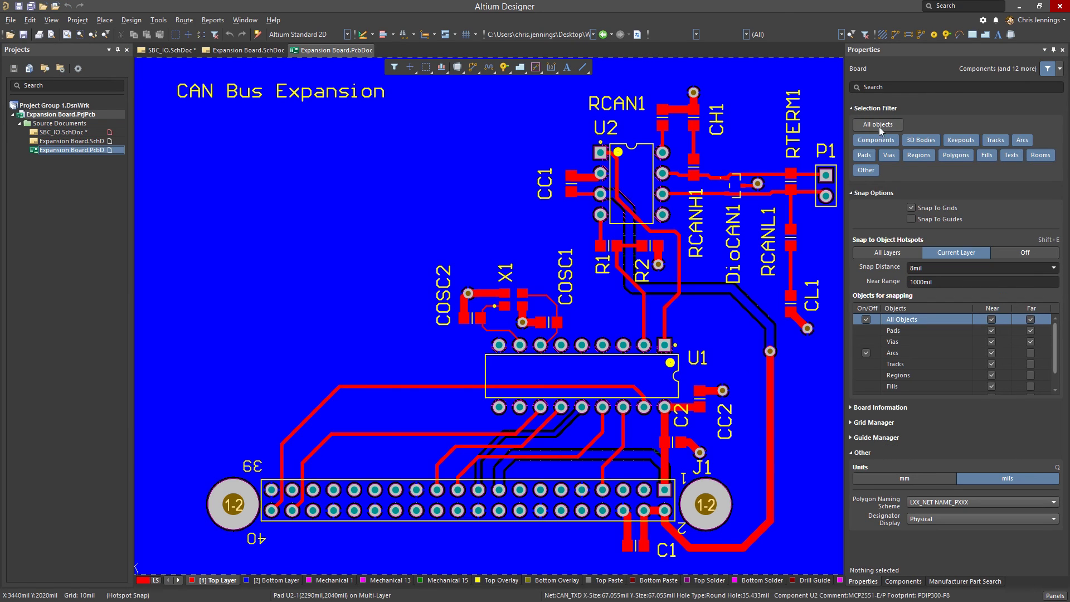
pyautogui.click(878, 126)
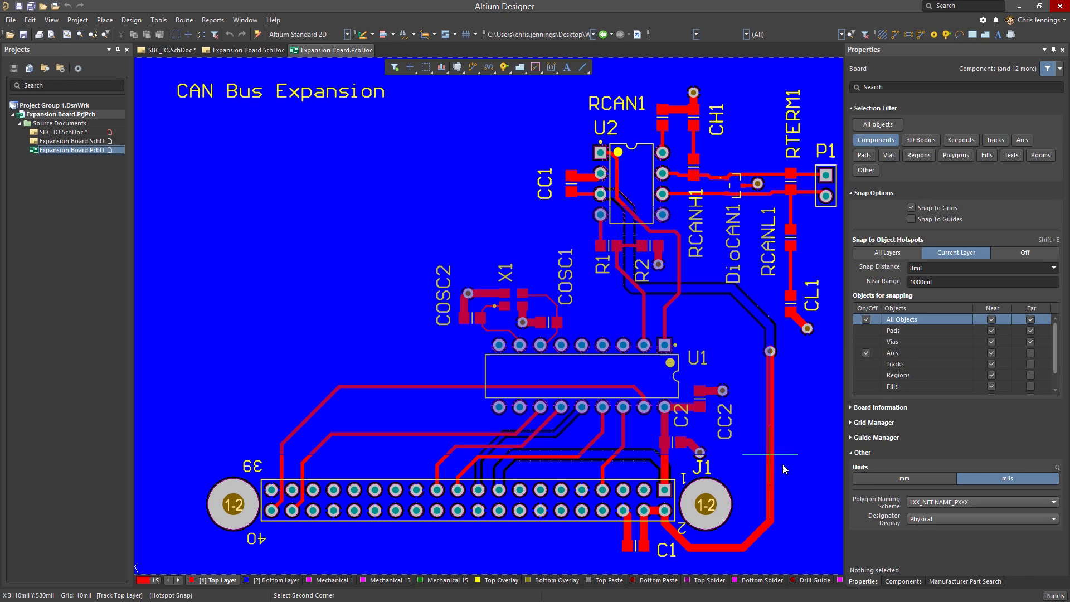
# Disable Components and enable Tracks in the Selection Filter, then test-select a track
pyautogui.click(784, 467)
pyautogui.click(875, 140)
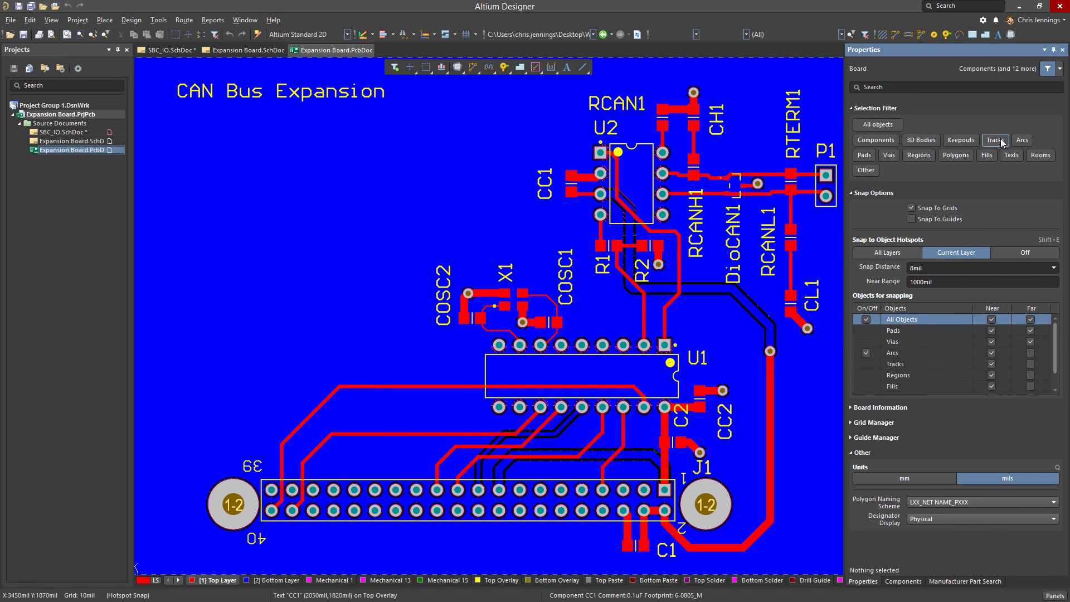
pyautogui.click(995, 139)
pyautogui.click(679, 279)
pyautogui.click(461, 196)
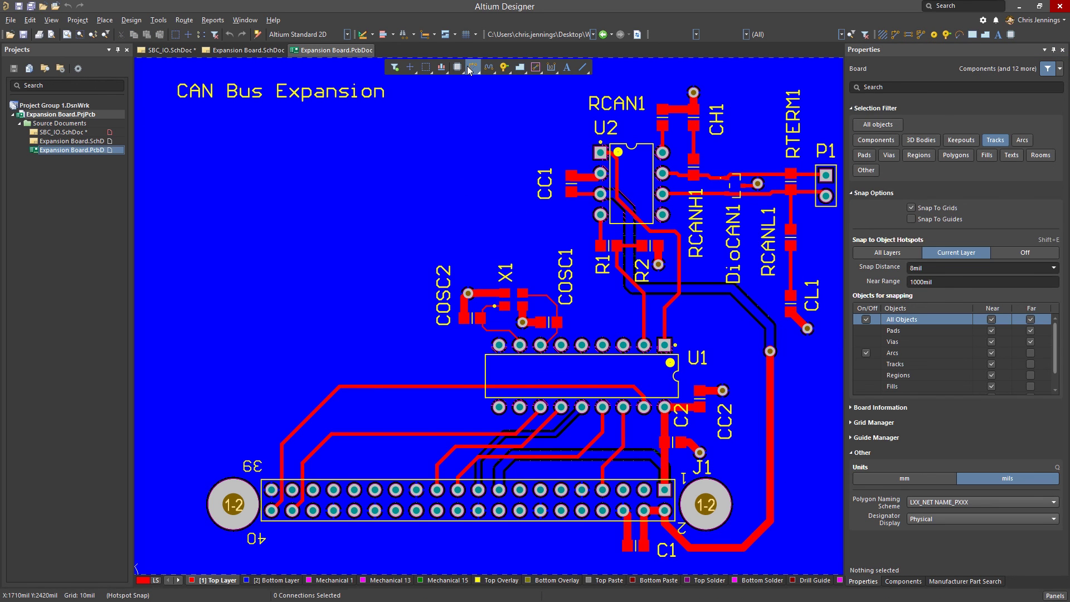